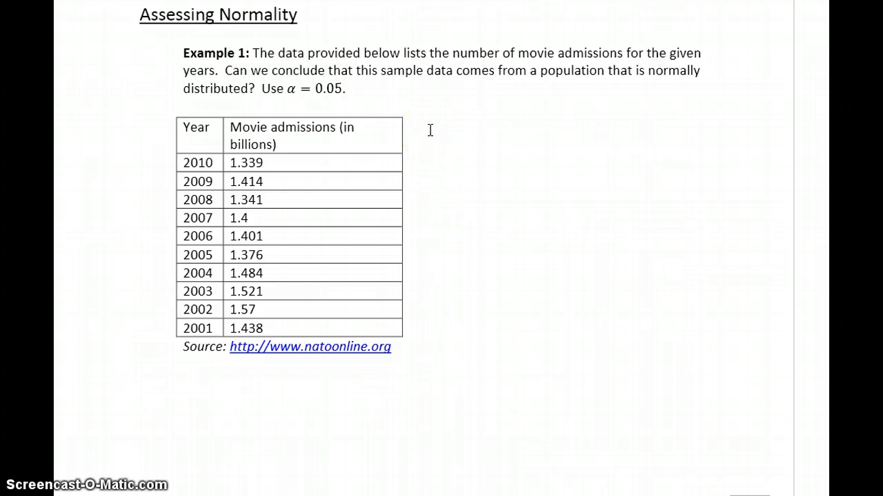
Step: Add a note beside Example 1: 'To assess the normality of this data we'll test the following hypotheses:'
click(412, 98)
text(To a)
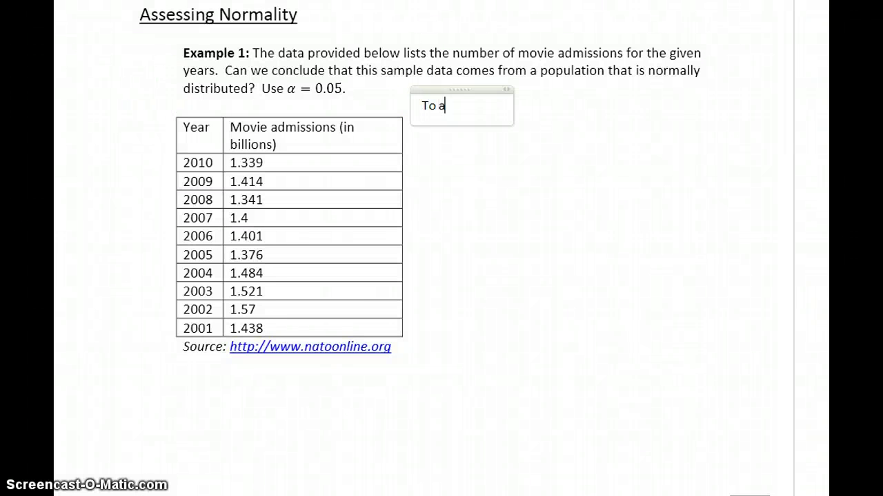
text(ssess the normality)
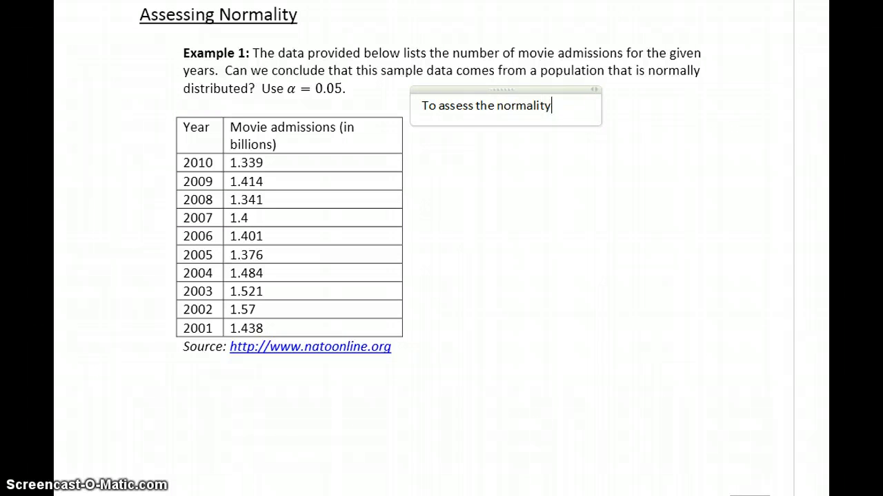
text( of this data)
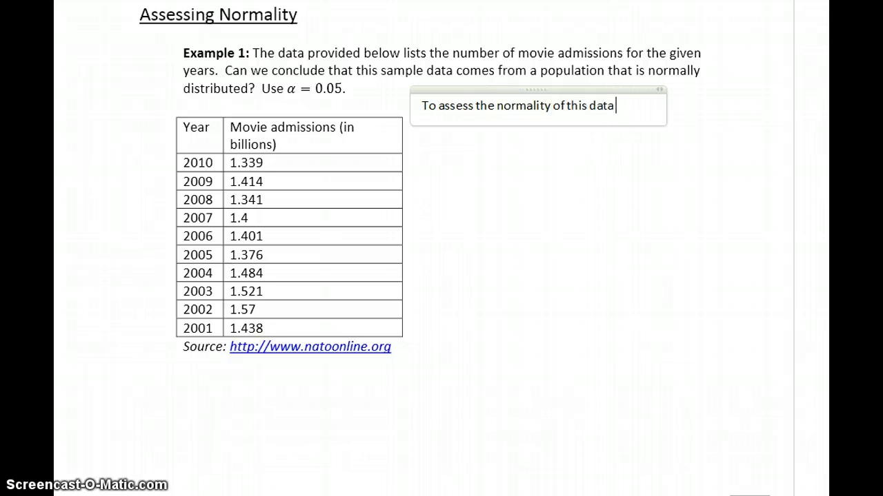
text( we'll test the fol)
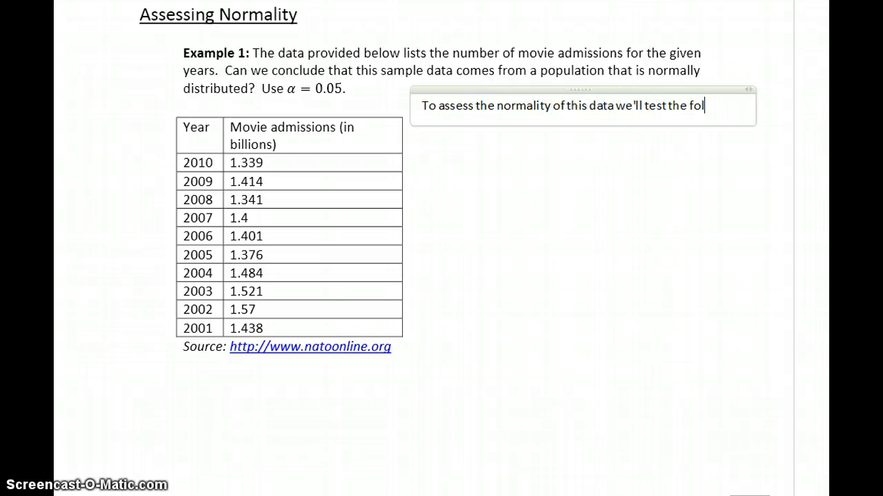
text(lowing hypothese)
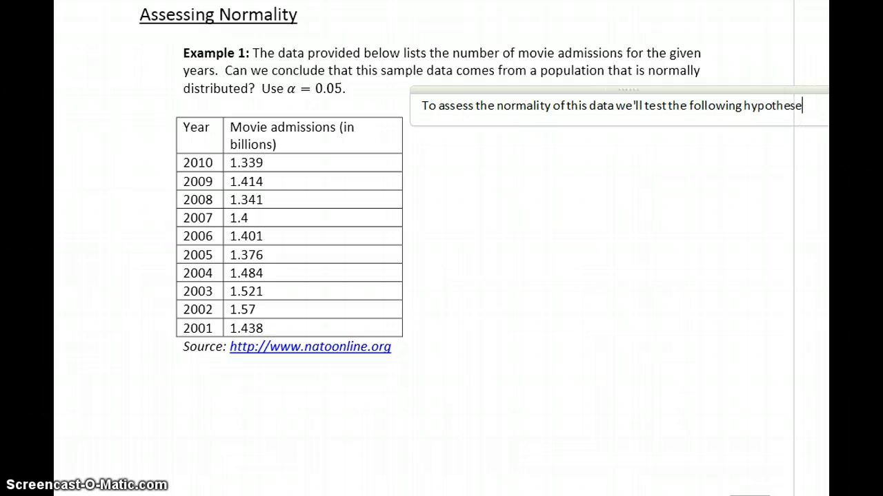
text(s)
drag(826, 89, 809, 90)
text(:)
key(Return)
Step: Write H_0 (data from a normal population) and H_a (non-normal population) using equation symbols
key(alt+equal)
text(H_0 :)
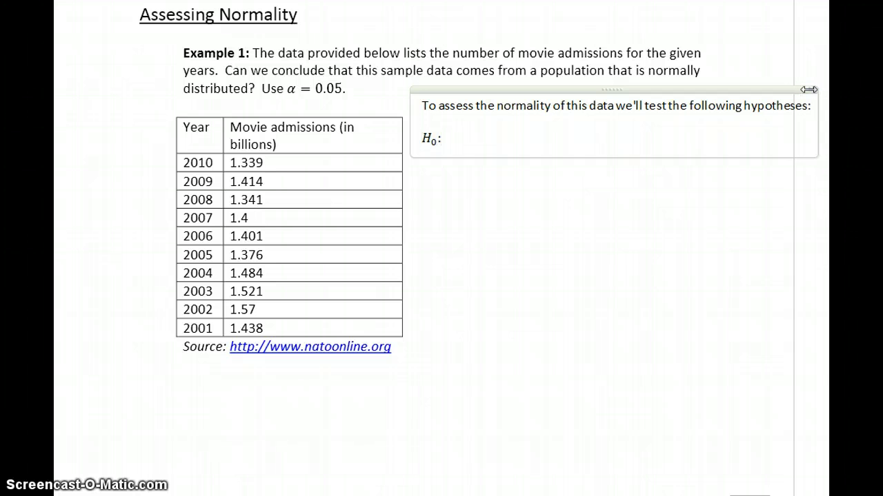
text(The sample datacomes from a)
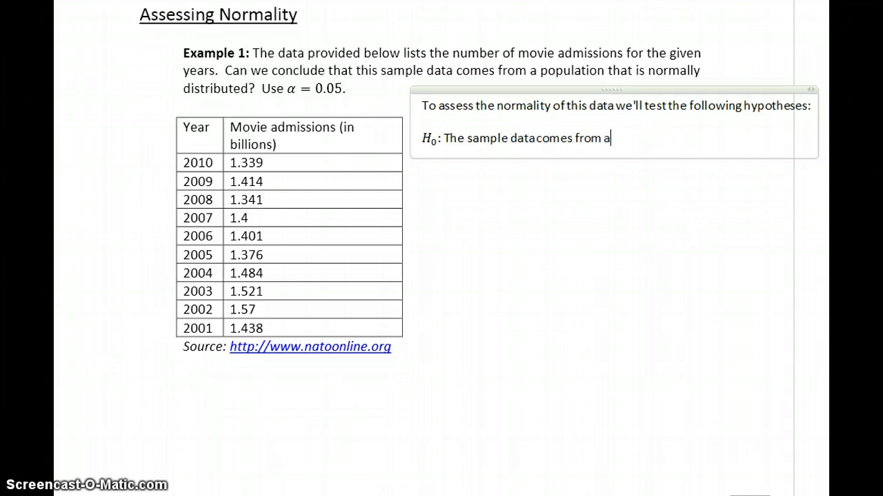
text( normal population)
key(Return)
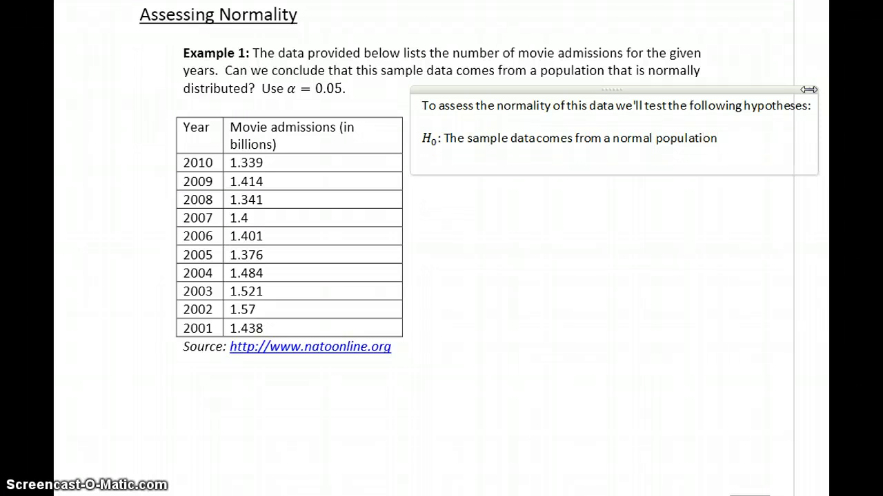
key(alt+equal)
text(H_a)
key(Right)
text(: The sample data comes from a non-normal population.)
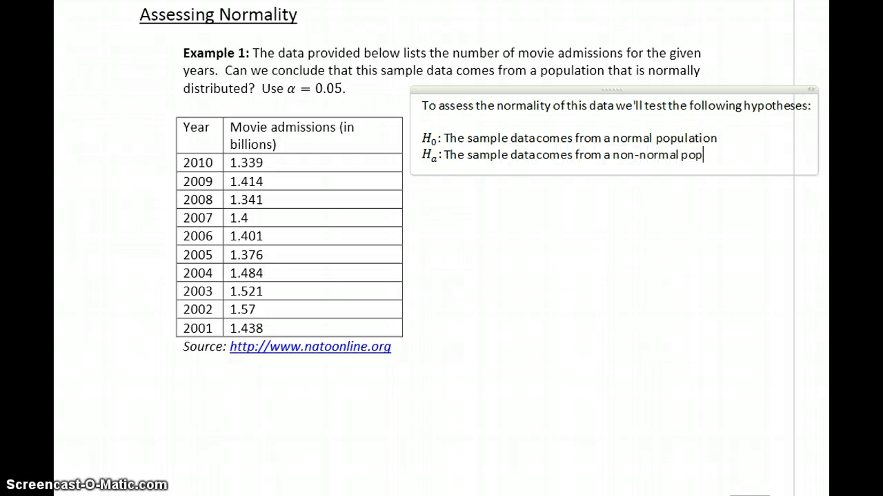
key(BackSpace)
key(Return)
key(Return)
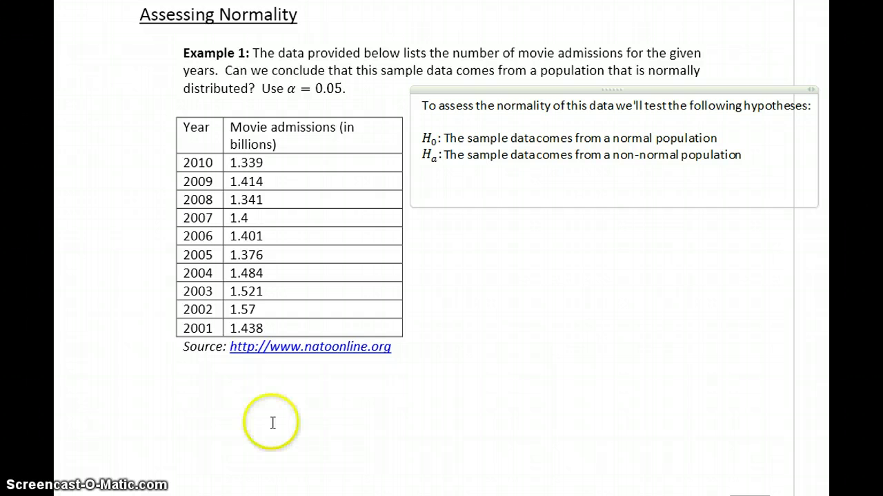
key(alt+Tab)
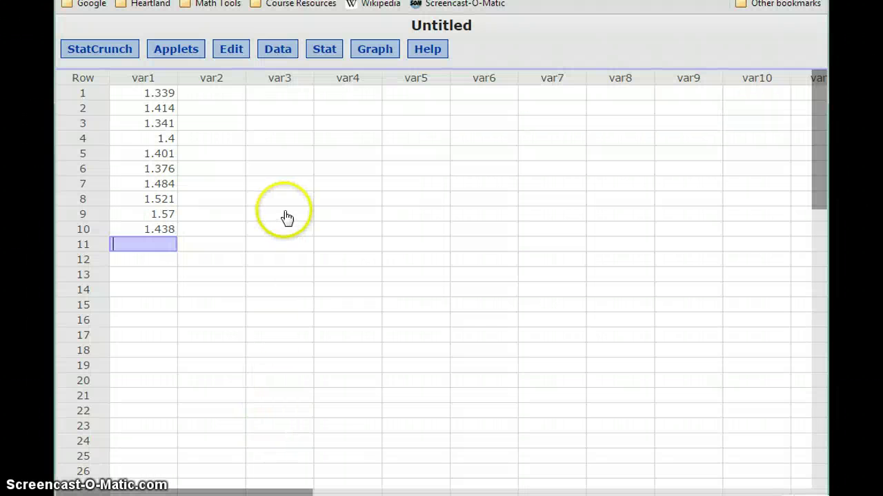
Step: Run a Shapiro-Wilk normality test on var1, getting P-value 0.4712, and move the results window aside
click(326, 55)
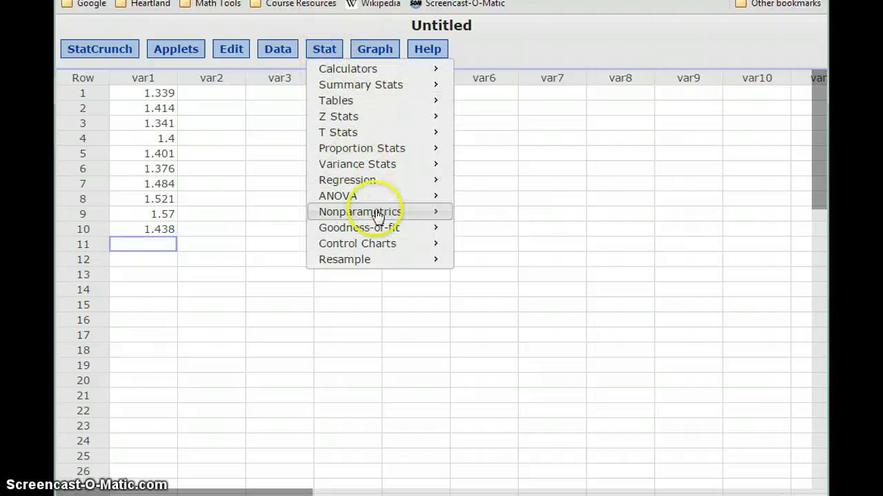
mouse_move(381, 229)
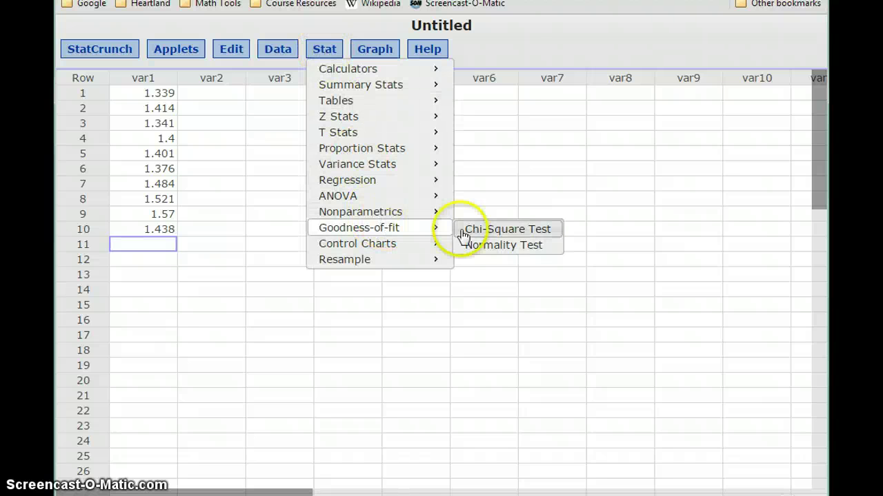
click(501, 247)
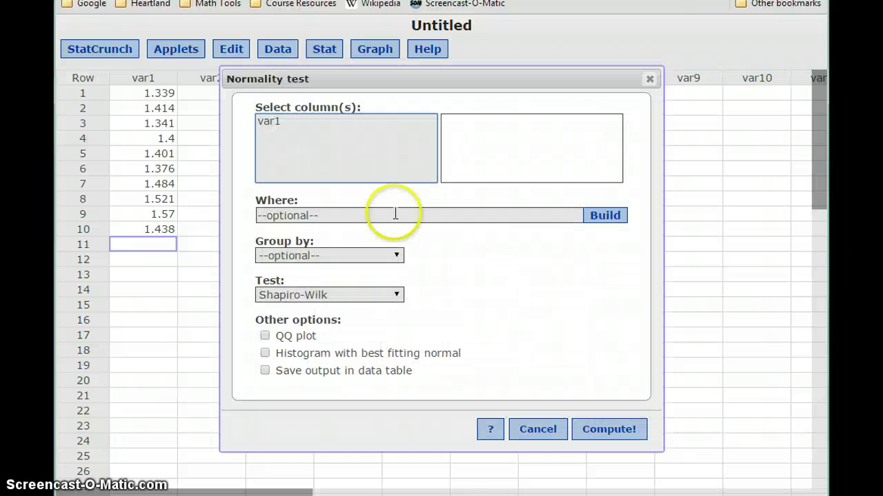
click(274, 124)
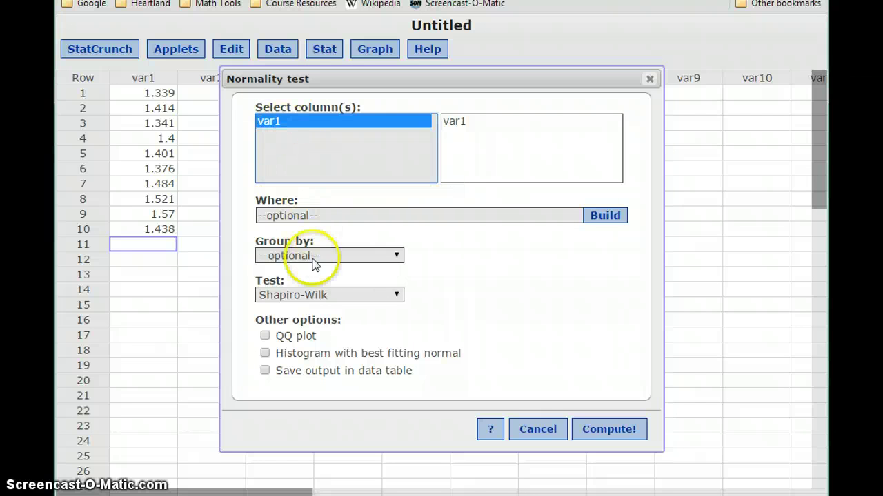
click(311, 296)
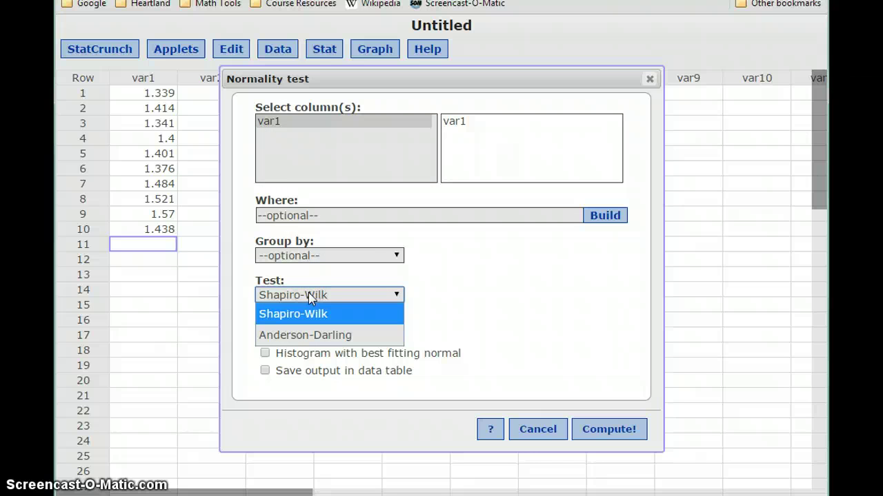
click(304, 294)
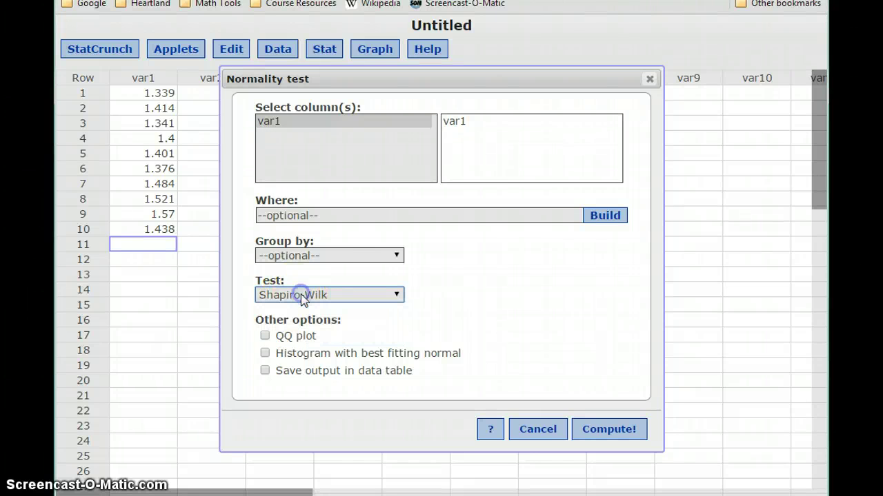
click(609, 429)
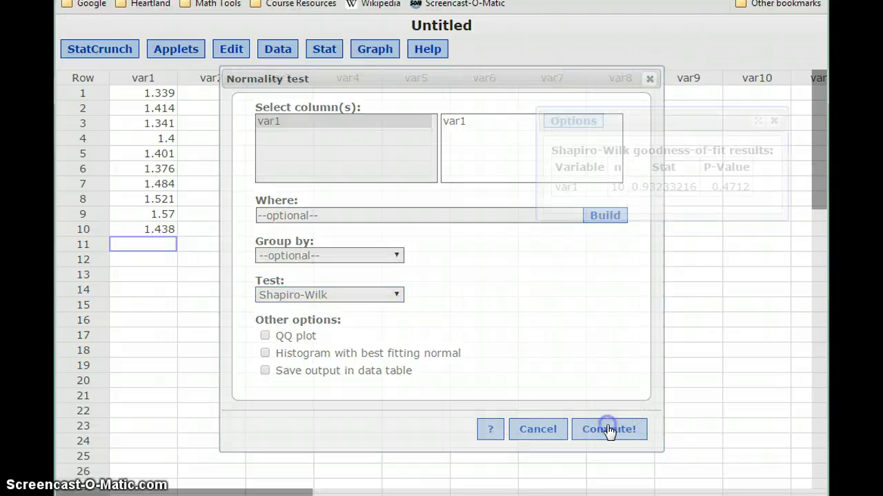
drag(700, 124, 510, 120)
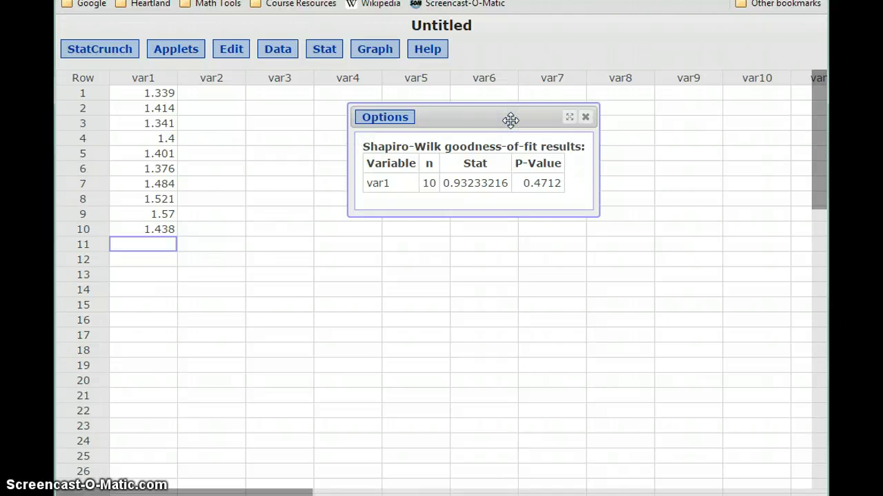
Step: Back in OneNote, write 'The p-value is 0.4712 > α = 0.05 so we fail to reject the null hypothesis.'
key(alt+Tab)
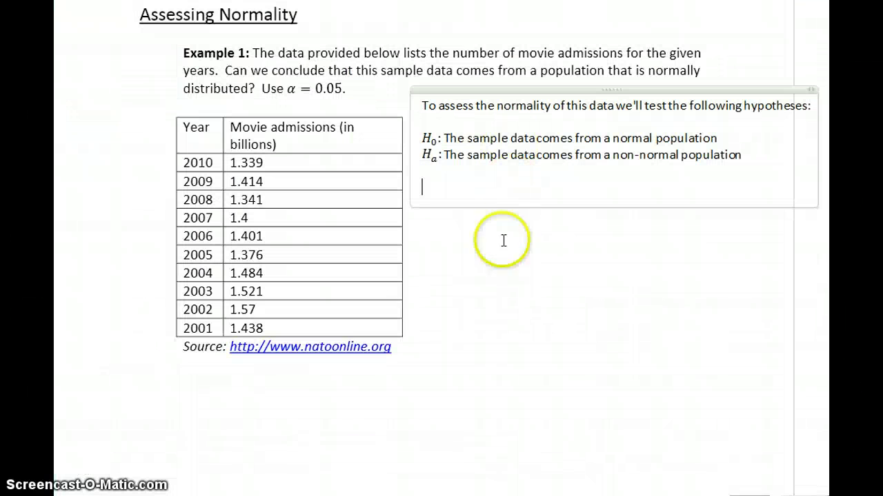
text(The p-value)
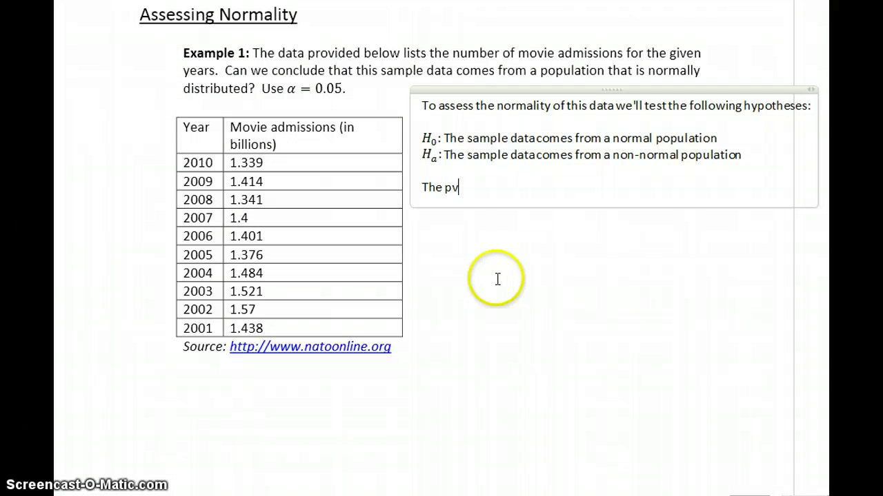
text( is 0.4712 >)
key(alt+equal)
text(\alpha)
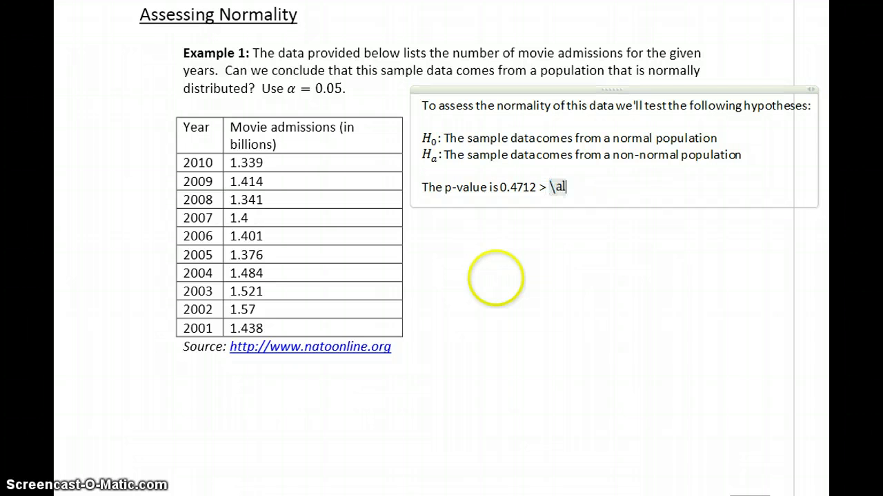
key(Right)
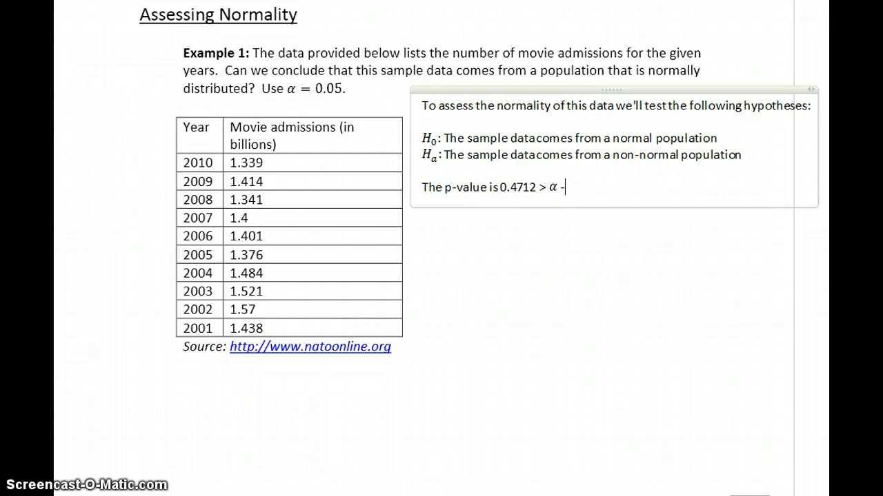
text(= 0.05 so we fail to reject the null hypothesis)
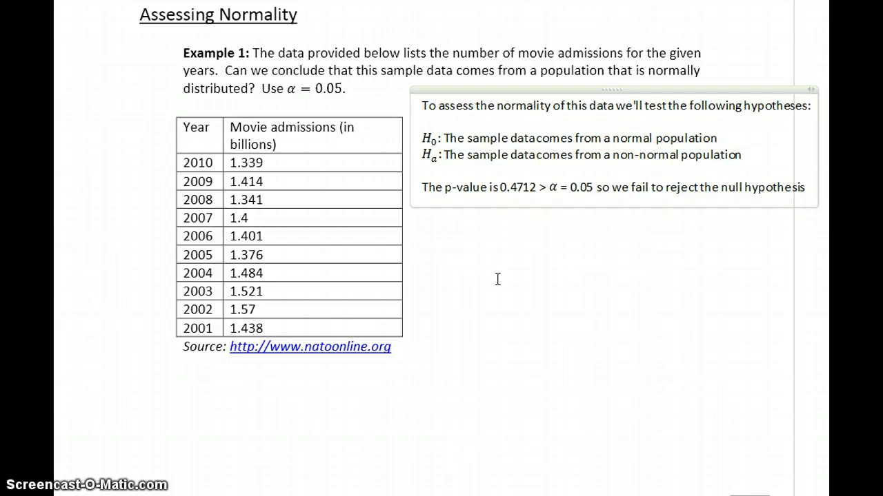
text(.)
Step: Add the conclusion: not sufficient evidence to discredit that our data comes from a normally distributed population
key(Return)
text(There is not sufficient eviden)
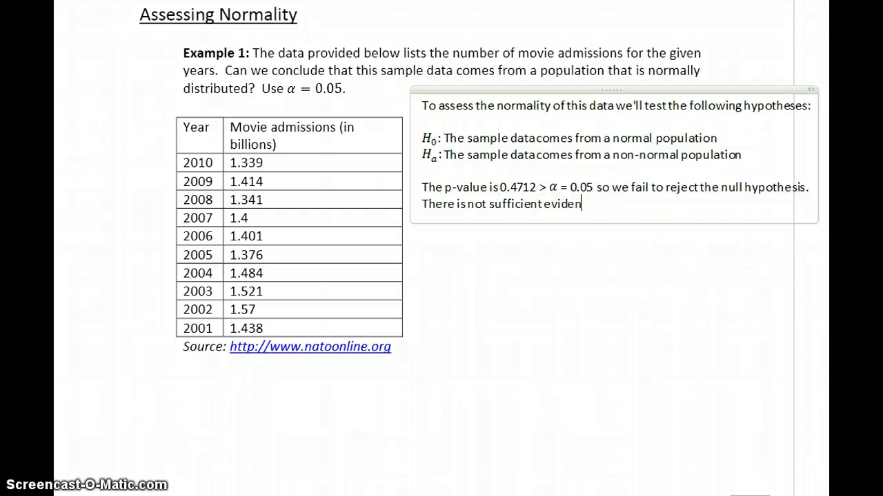
text(ce to discredit the assumption t)
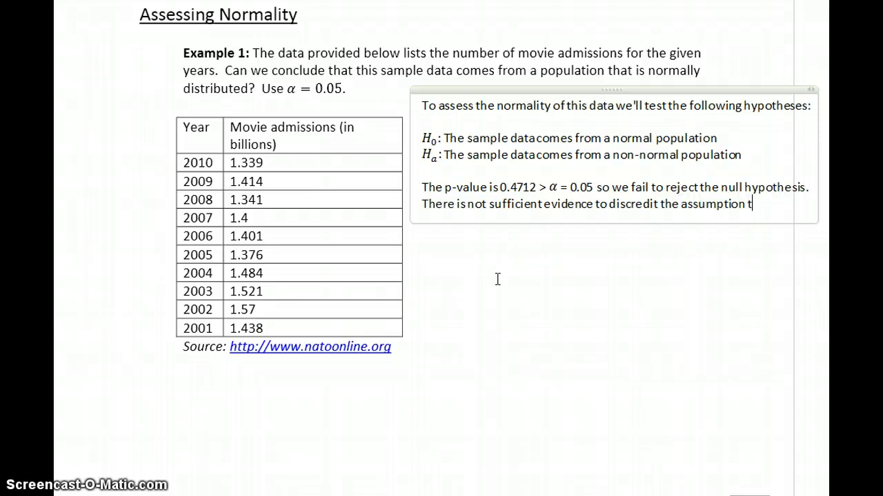
text(ha tour d)
key(BackSpace)
key(BackSpace)
key(BackSpace)
key(BackSpace)
key(BackSpace)
key(BackSpace)
key(BackSpace)
text(t our d)
text(ata come)
text(s from )
text(a normally distribu)
text(ted populati)
text(on.)
Step: Add the closing line 'The claim is supported.' below the Example 1 conclusion
key(Return)
key(Return)
text(The)
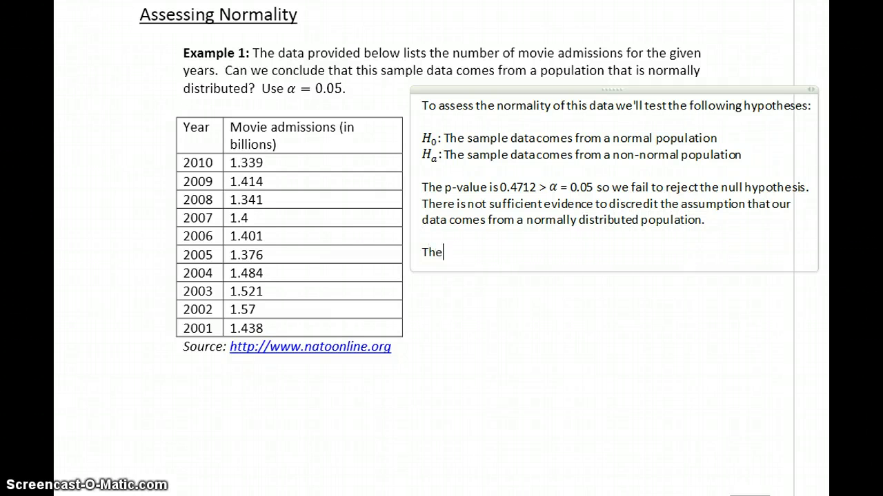
text( claim is supported.)
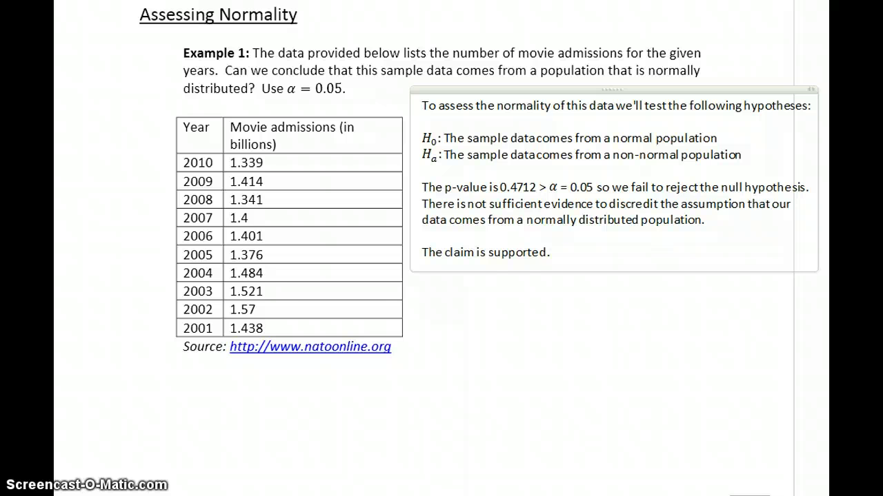
Step: Scroll to Example 2's Paws Chicago adoption table and place the cursor in the blank space below it
scroll(424, 248, down, 15)
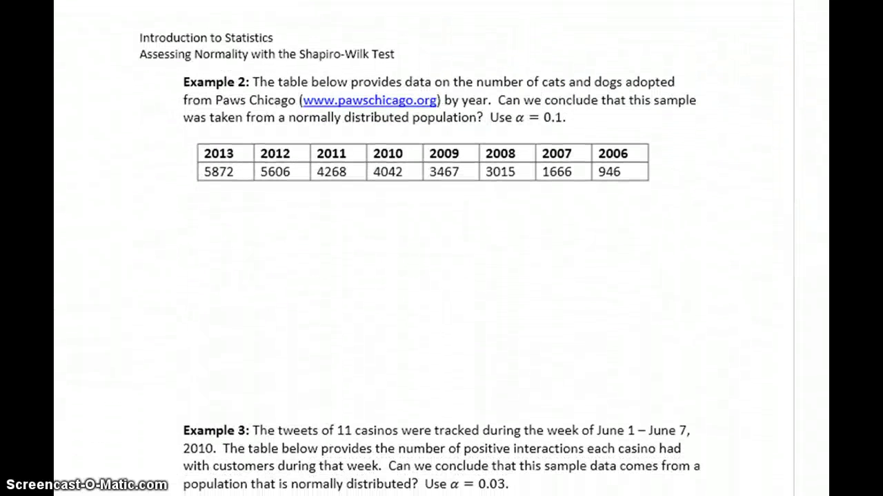
scroll(424, 248, down, 1)
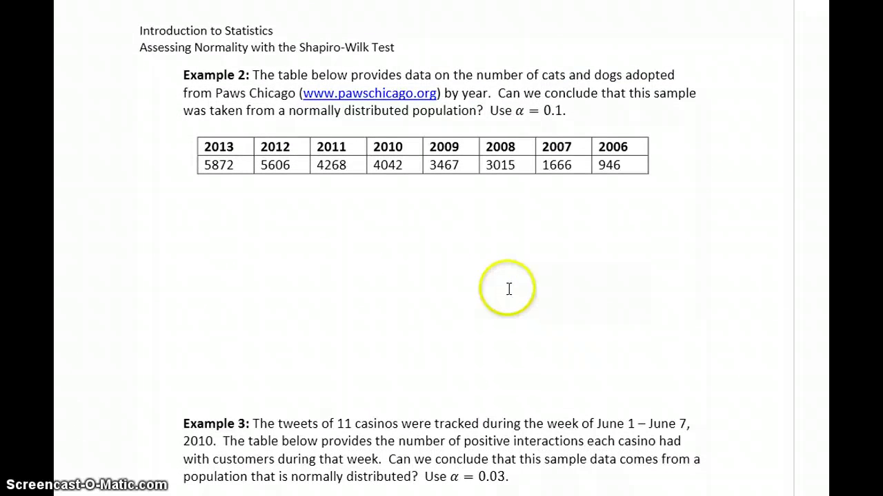
click(155, 203)
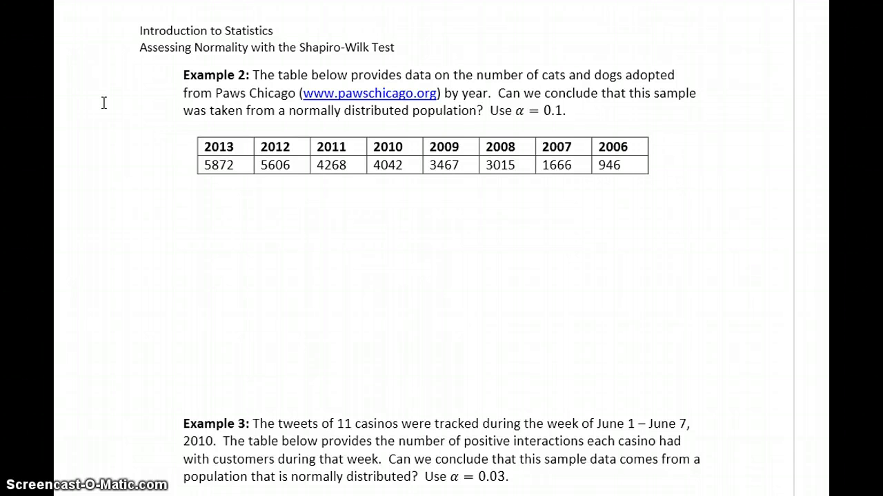
Step: Type the intro 'To assess normality we'll test the following hypotheses:' and H_0: sample data comes from a normally distributed population
text(To asse)
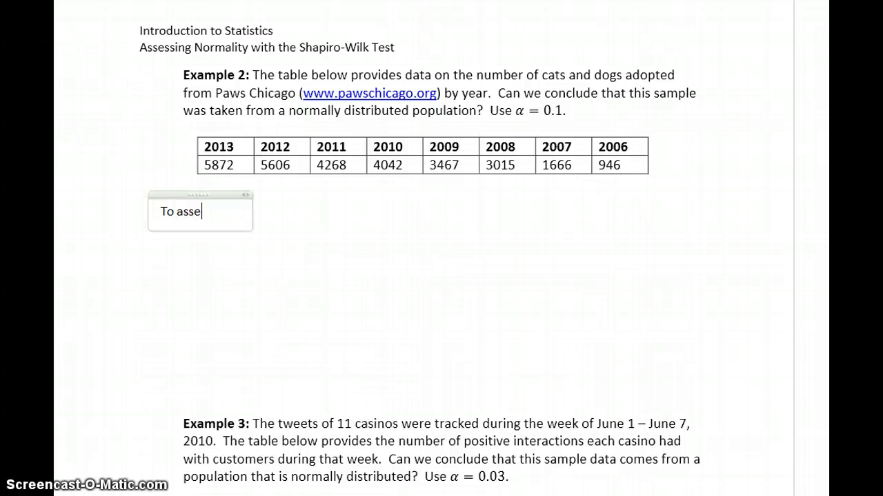
text(ss normality w)
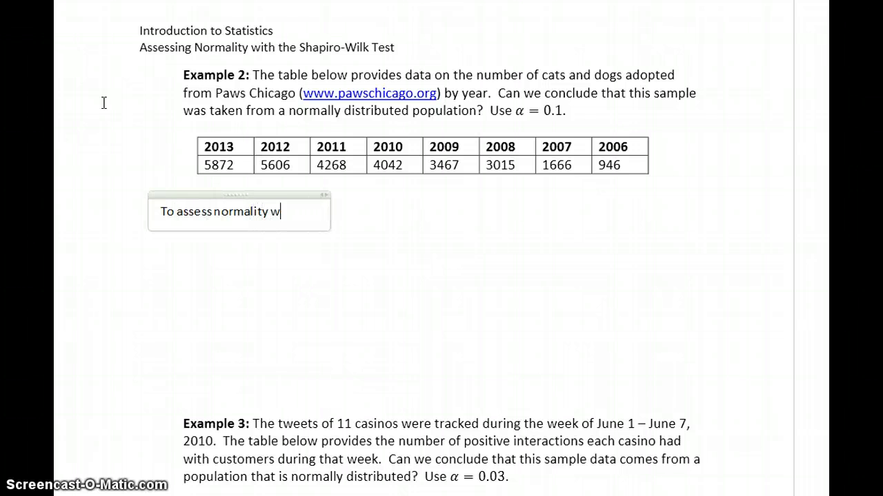
text(e'll test the foll)
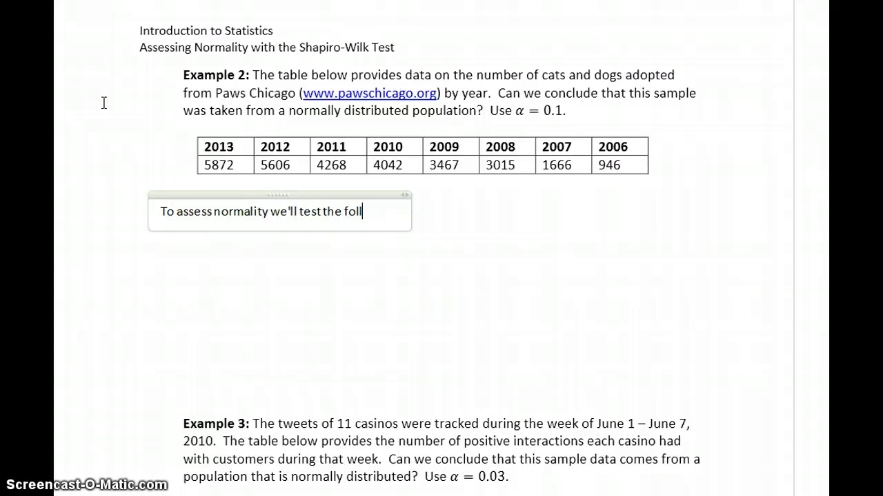
text(owing hypotheses:)
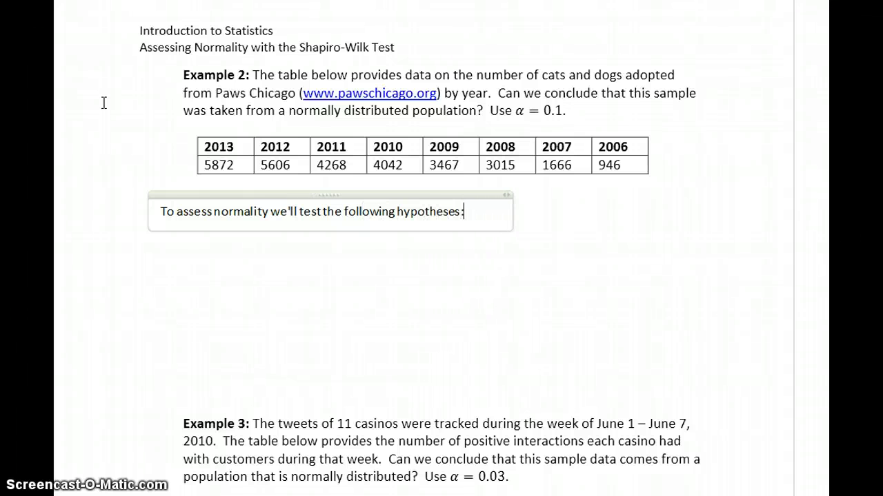
key(Return)
key(alt+equal)
text(H_0: Our d)
key(BackSpace)
text(sample data comes from a normal)
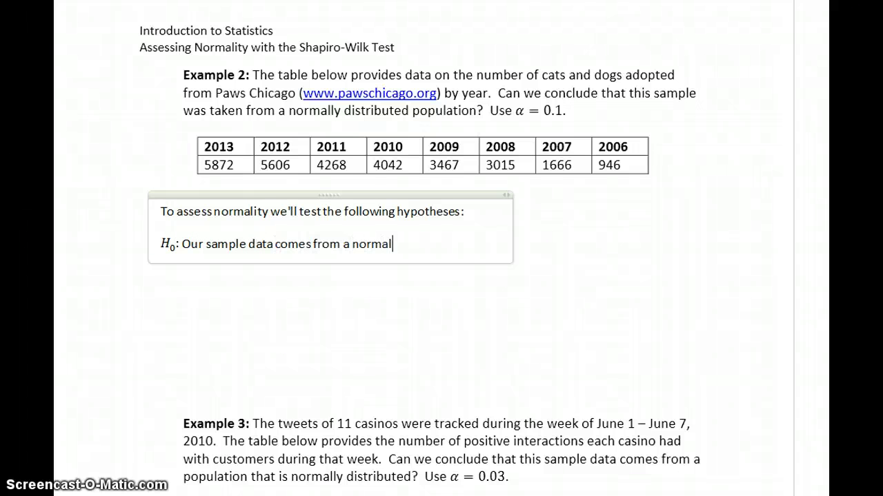
text(ly distributed op)
key(BackSpace)
key(BackSpace)
text(popul)
text(ation)
Step: Add H_a: our sample data comes from a non-normally distributed population
key(Return)
key(alt+equal)
text(H-a)
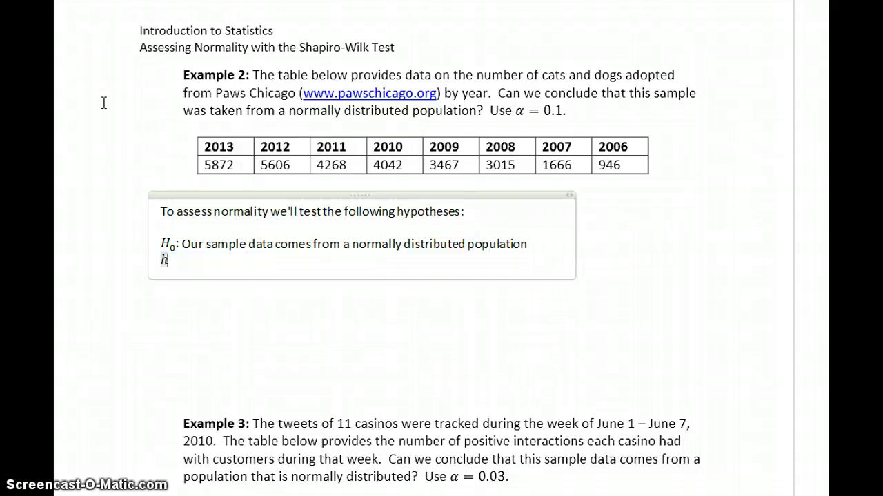
key(BackSpace)
key(BackSpace)
key(Right)
text(: Our sample data)
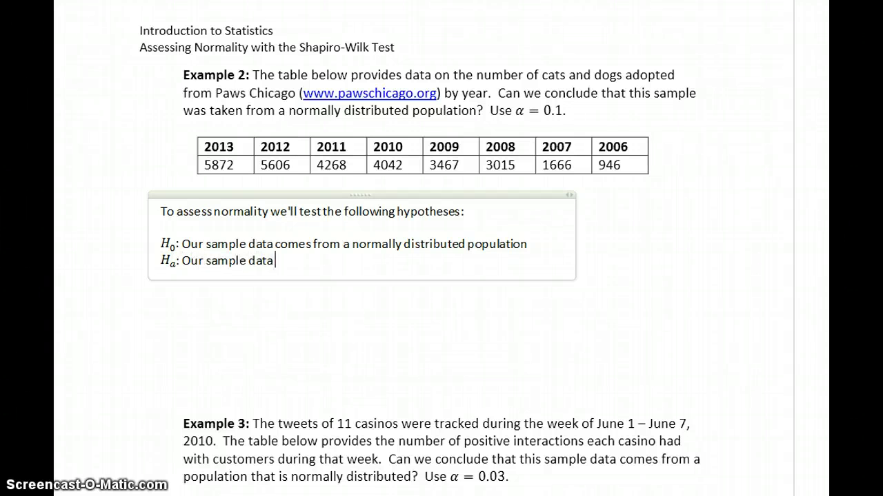
text( comes from a non-normally distr)
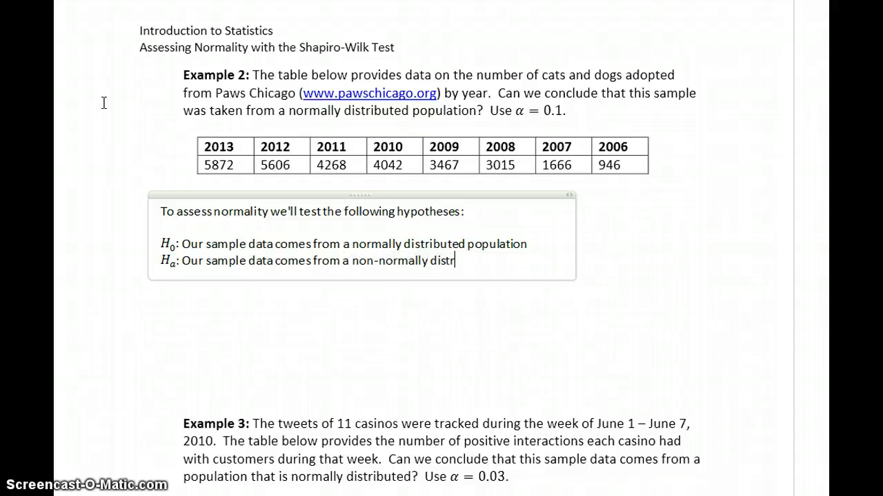
text(ibuted pop)
key(BackSpace)
key(BackSpace)
text(population)
key(Return)
key(Return)
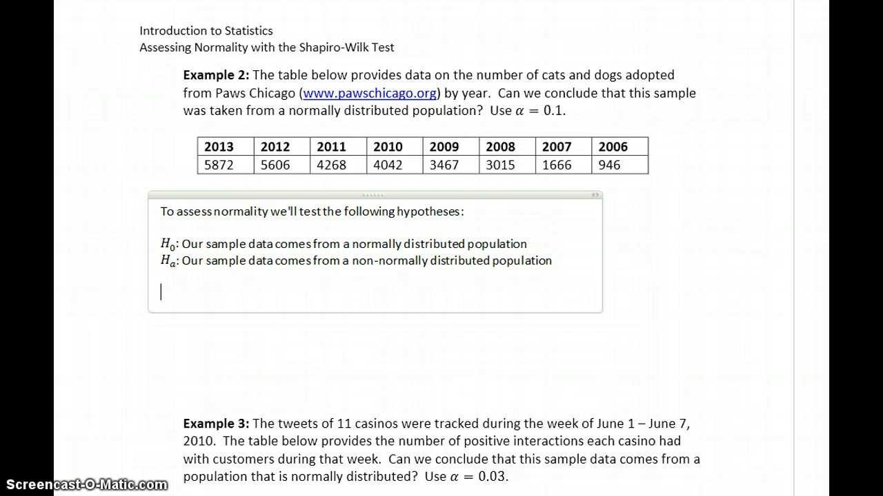
key(alt+Tab)
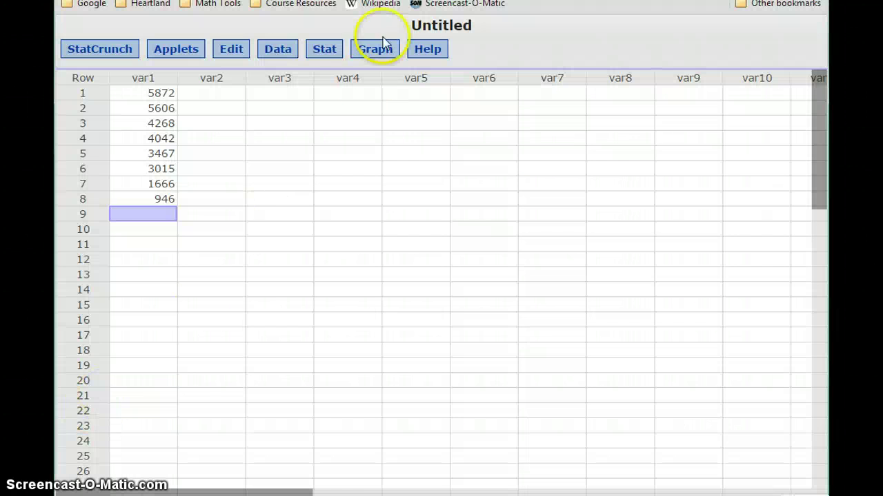
Step: Run a Shapiro-Wilk normality test on the var1 adoption counts, getting P-value 0.7761
click(323, 54)
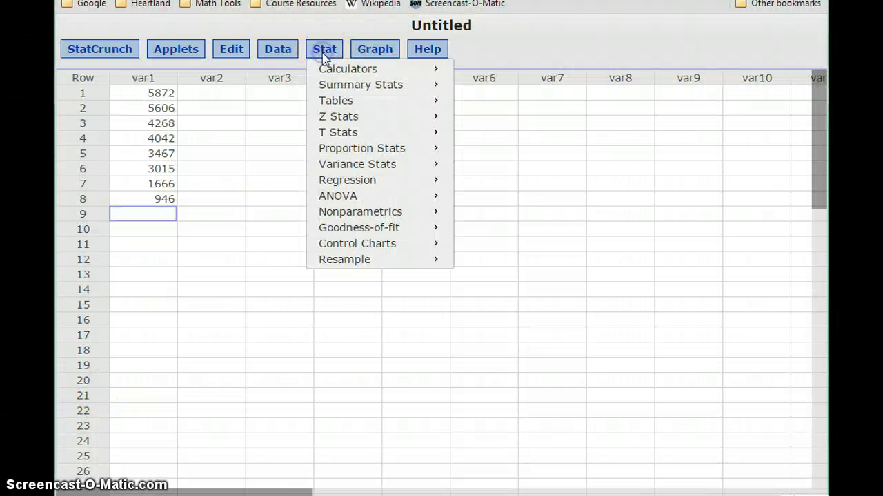
mouse_move(389, 214)
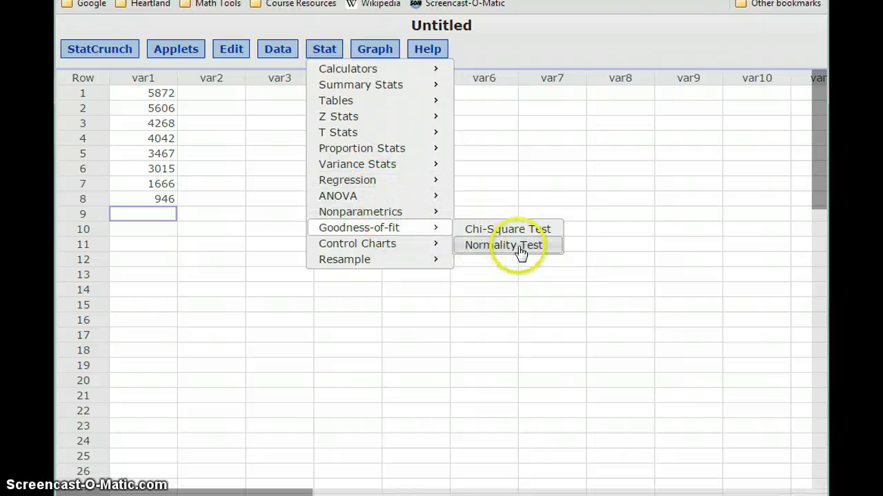
click(518, 248)
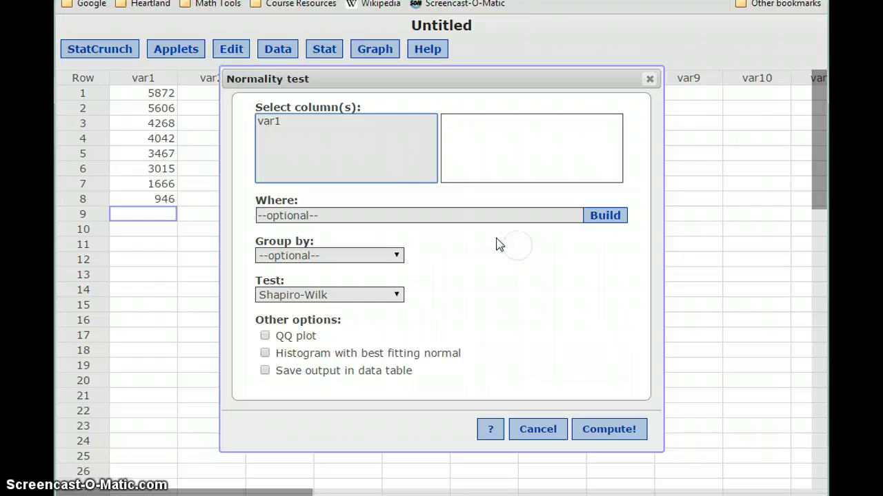
click(266, 124)
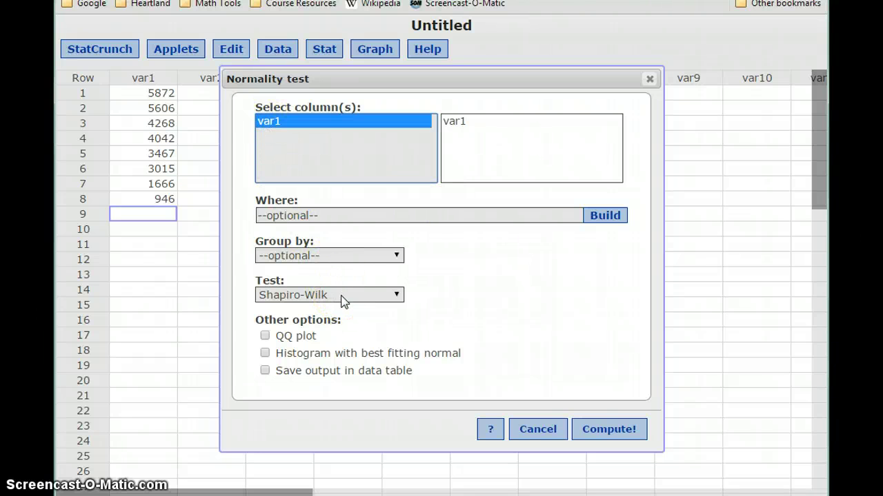
click(598, 429)
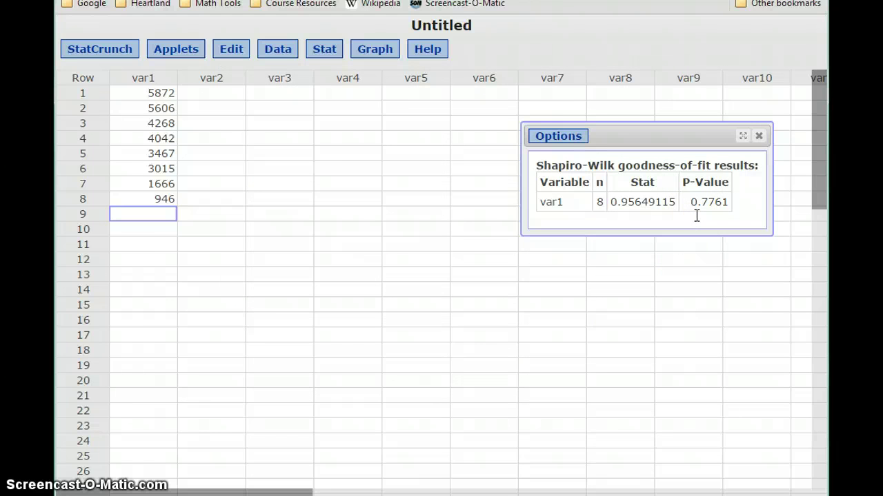
Step: In OneNote, write 'Our p-value is 0.7761 > α = 0.01 so we fail to reject H_0.' and widen the note
key(alt+Tab)
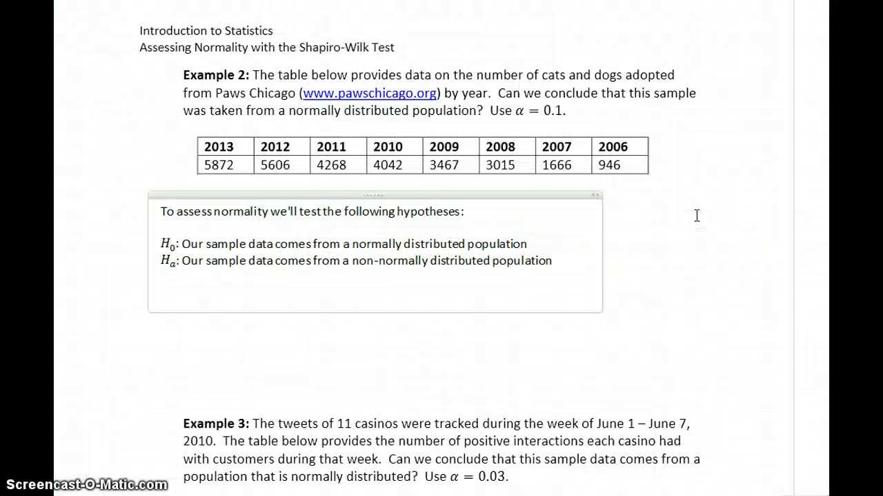
text(Our p-value is 0.7761 >)
key(alt+equal)
text(\alpha )
text(=)
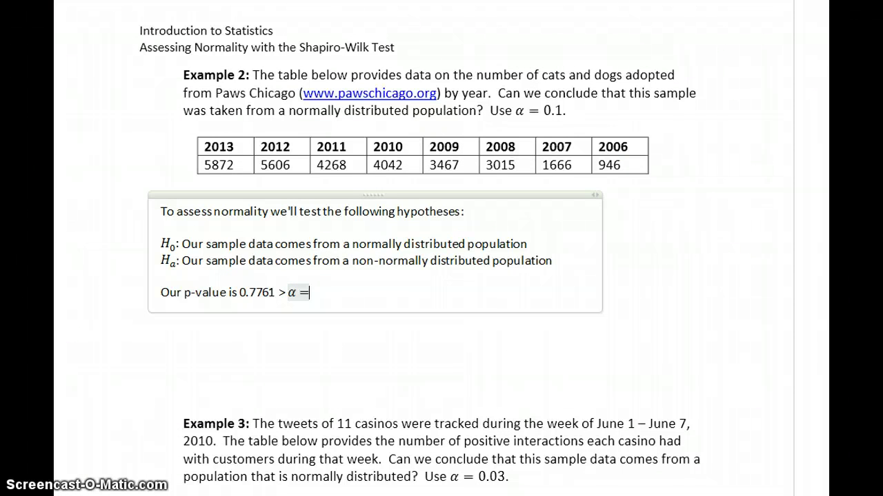
text(0.01)
key(Right)
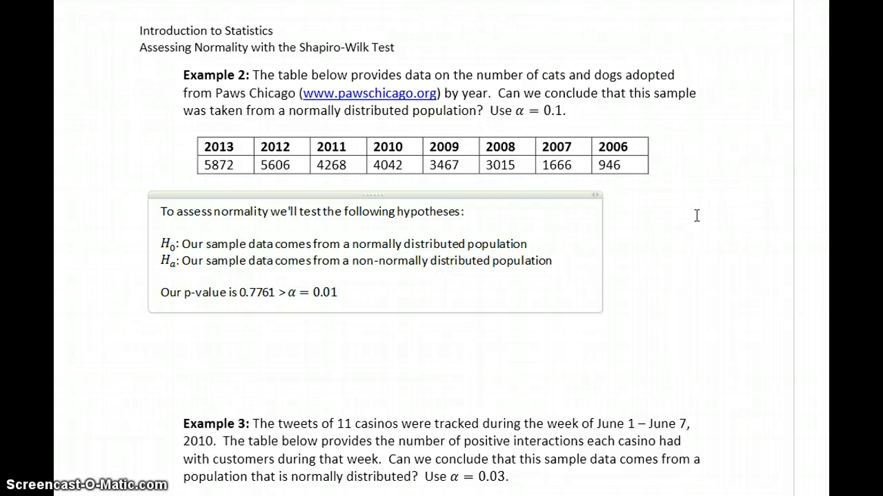
text(so we fail to re)
text(ject the n)
key(BackSpace)
key(BackSpace)
key(BackSpace)
key(BackSpace)
key(BackSpace)
key(BackSpace)
key(alt+equal)
text(H_0 )
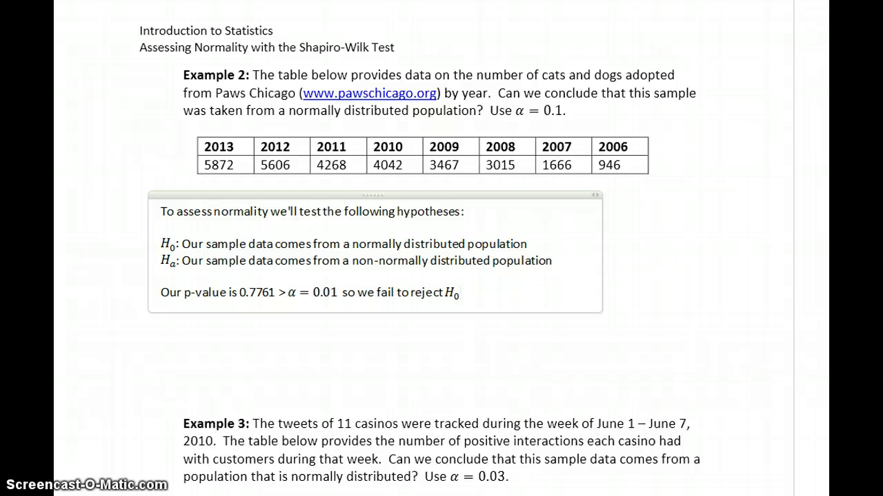
text(.)
drag(601, 194, 703, 205)
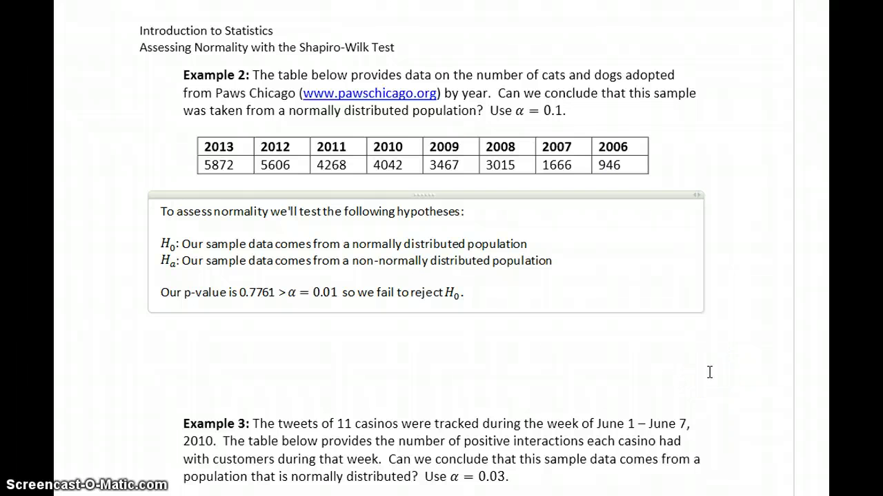
Step: Add the conclusion that normality can't be discredited, followed by 'The claim is supported'
text(There is not suffi)
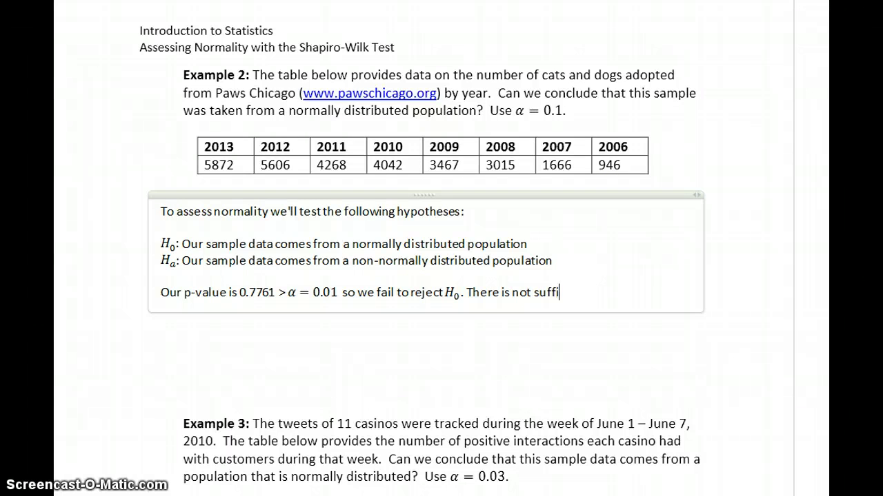
text(cient evidence to discre)
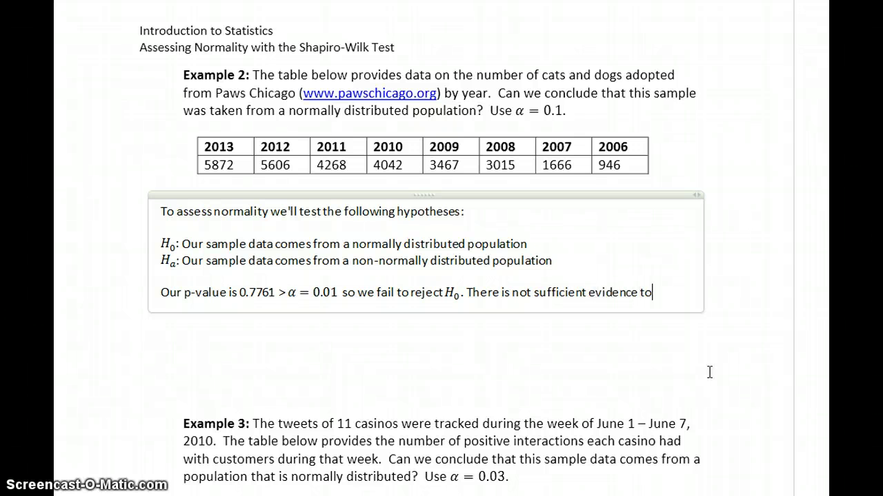
key(BackSpace)
key(BackSpace)
key(BackSpace)
key(BackSpace)
key(BackSpace)
key(BackSpace)
key(BackSpace)
text(the assumption that our data comes from ano)
key(BackSpace)
key(BackSpace)
text(normally distributed po)
key(BackSpace)
text(population.)
key(Return)
key(Return)
text(The)
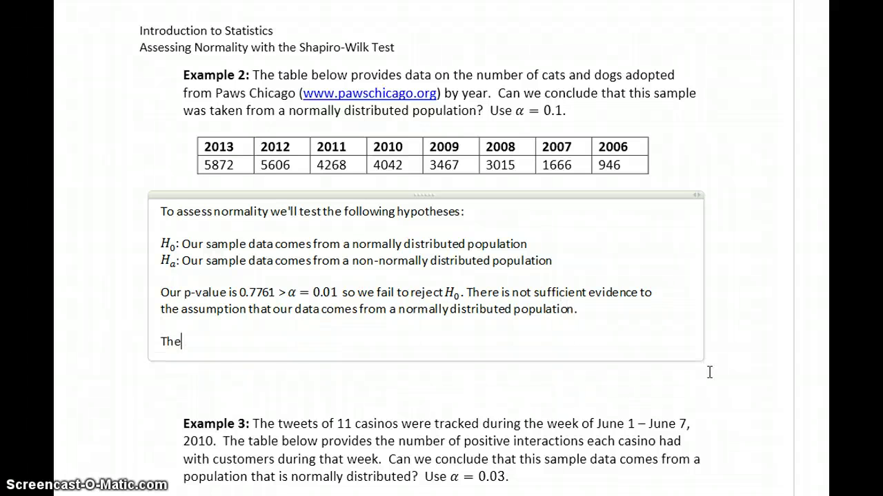
text( claim is supported)
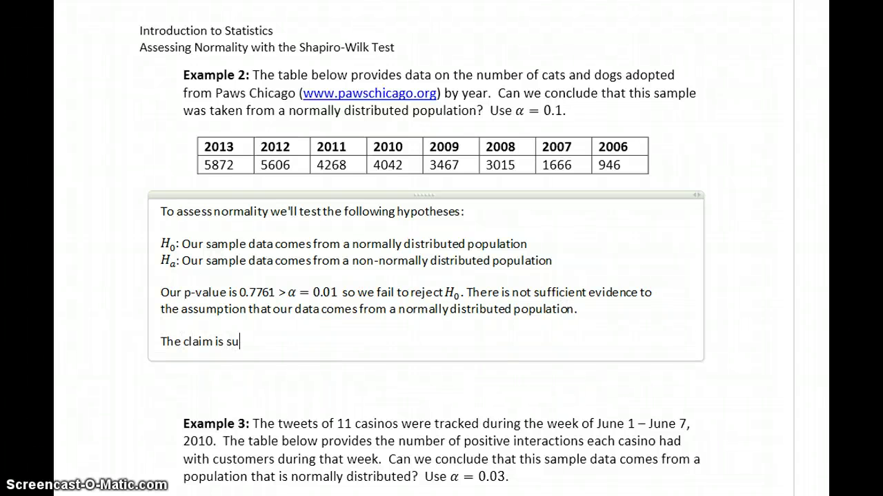